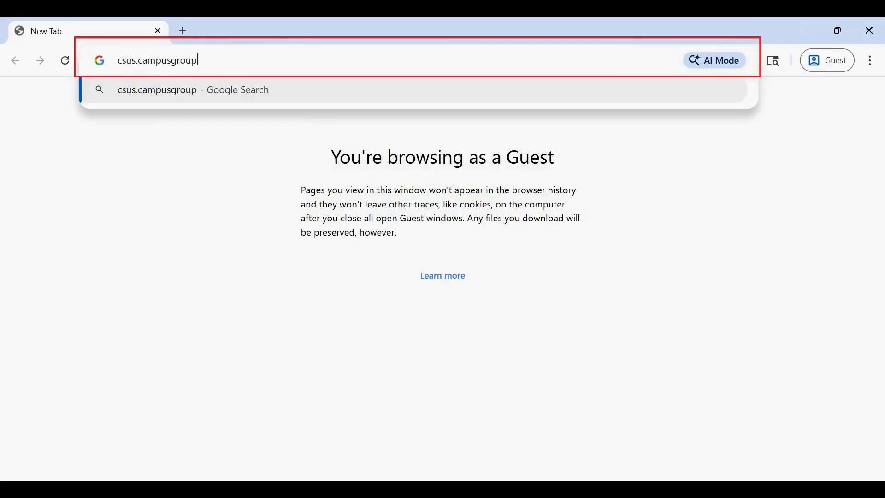
- Go to csus.campusgroups.com and start signing in from the welcome page
type("s.com")
key("Return")
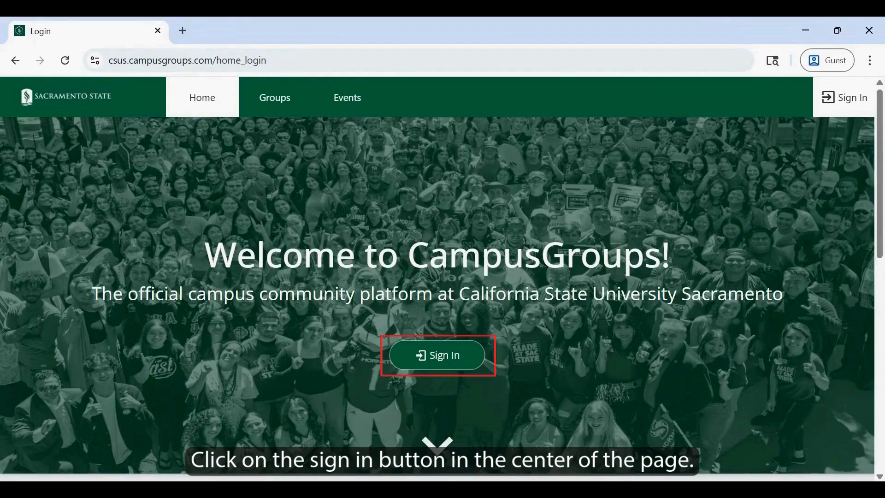
left_click(463, 353)
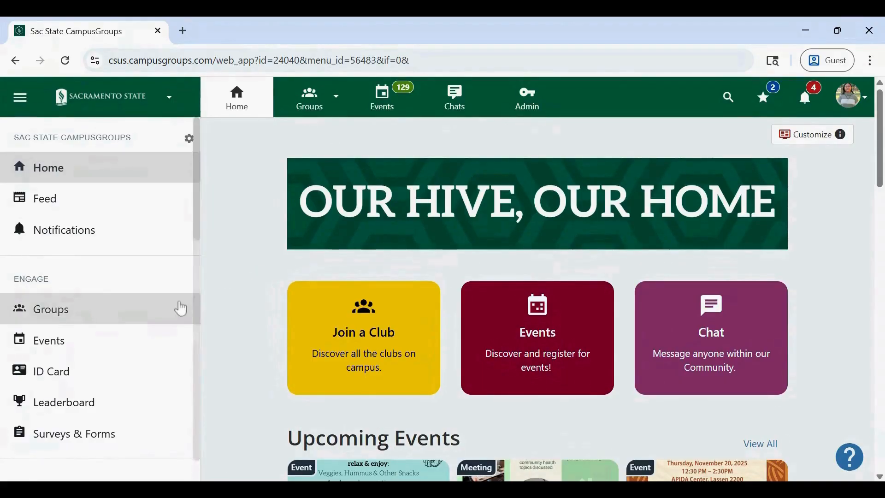
- Find My Groups and start Group Re-Registration for the Unicorn Club
scroll(181, 309, "down", 3)
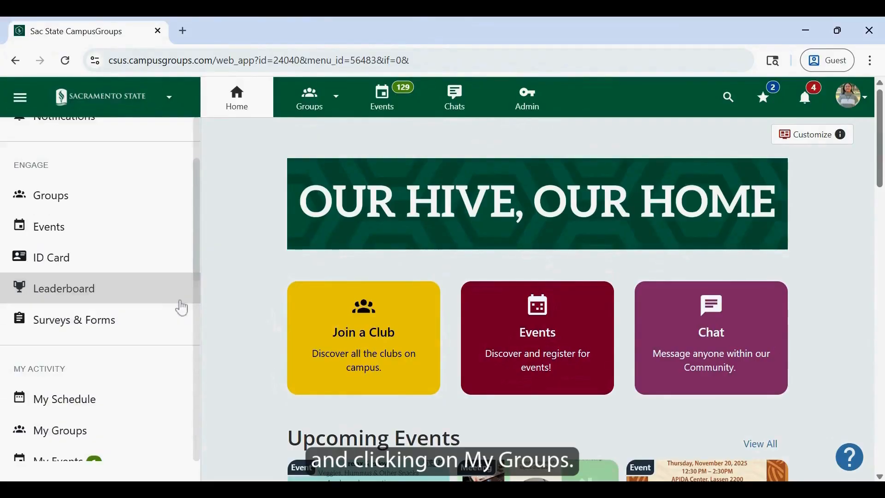
scroll(181, 309, "down", 2)
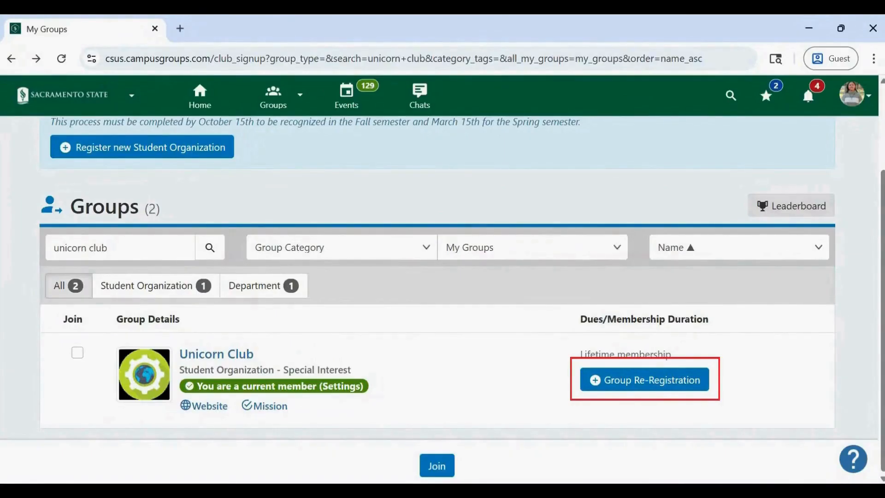
left_click(621, 382)
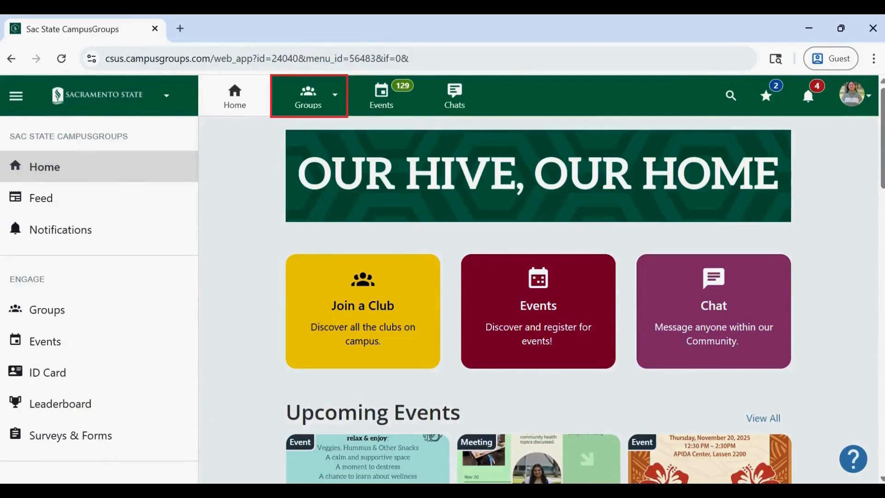
- Search the groups list for "unicorn club"
left_click(305, 103)
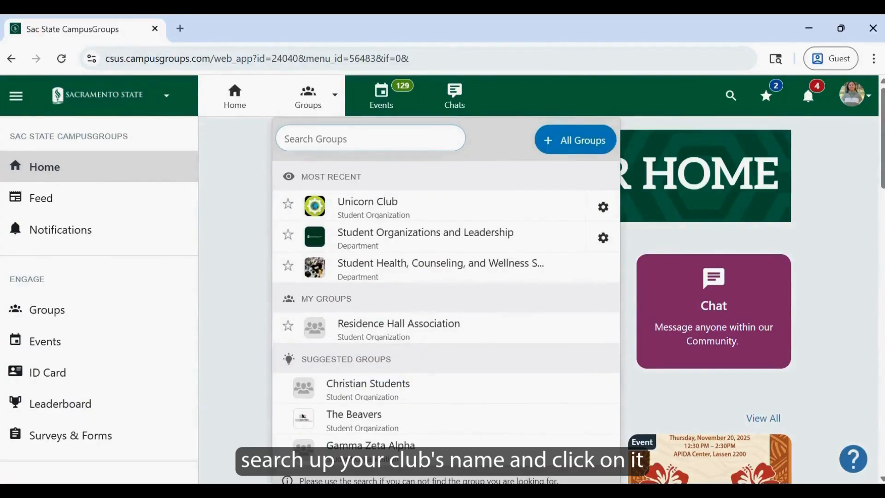
type("unici")
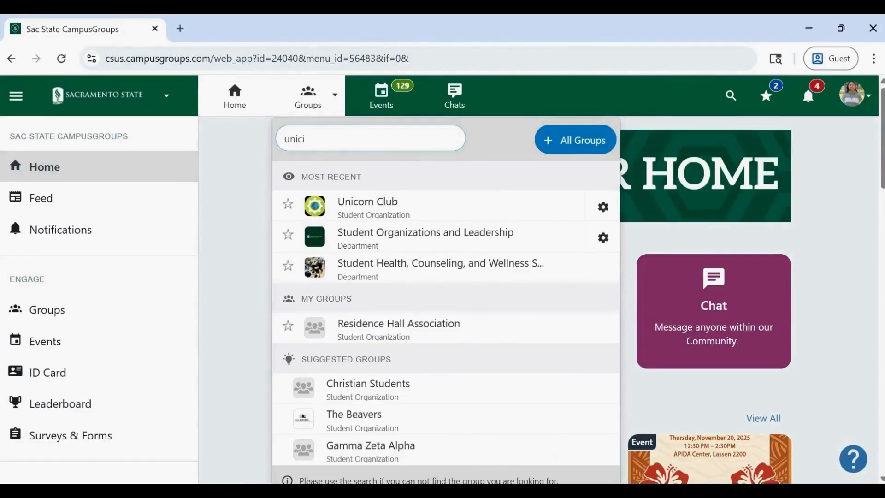
key("BackSpace")
type("orn clu")
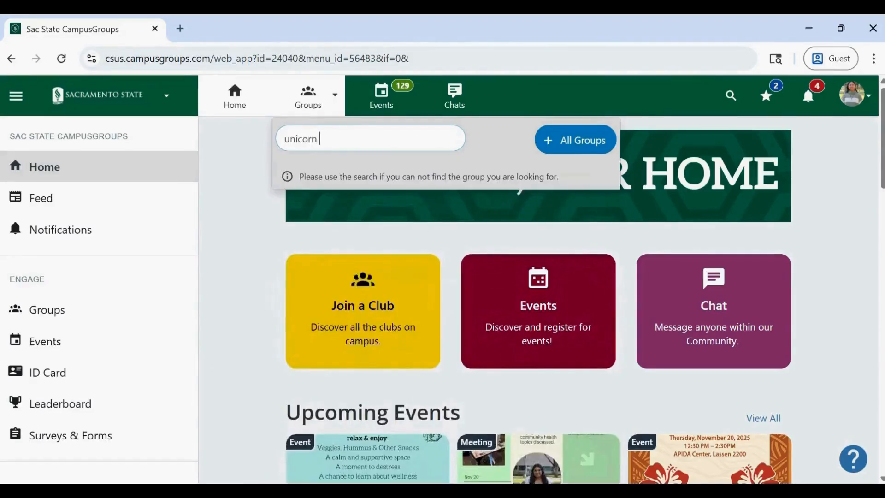
type("b")
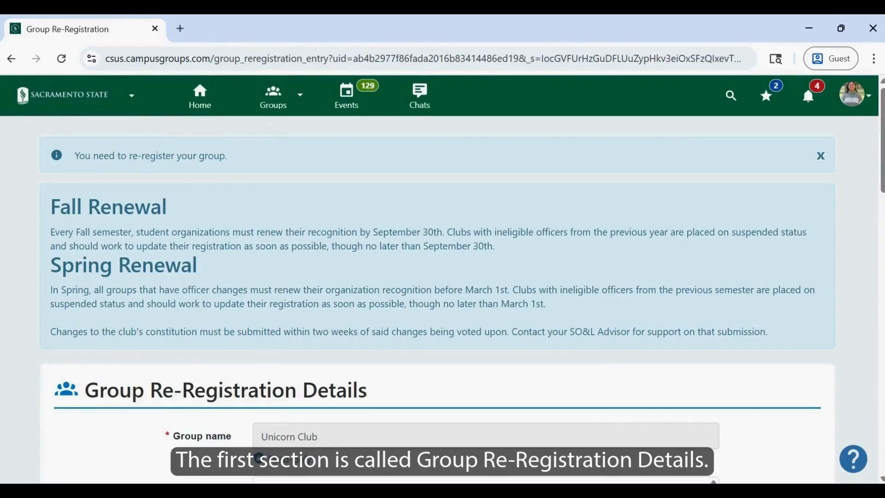
- Delete the attached constitution file sac_state_soal_constitution_template.pdf from the re-registration details and start uploading a constitution
scroll(442, 277, "down", 5)
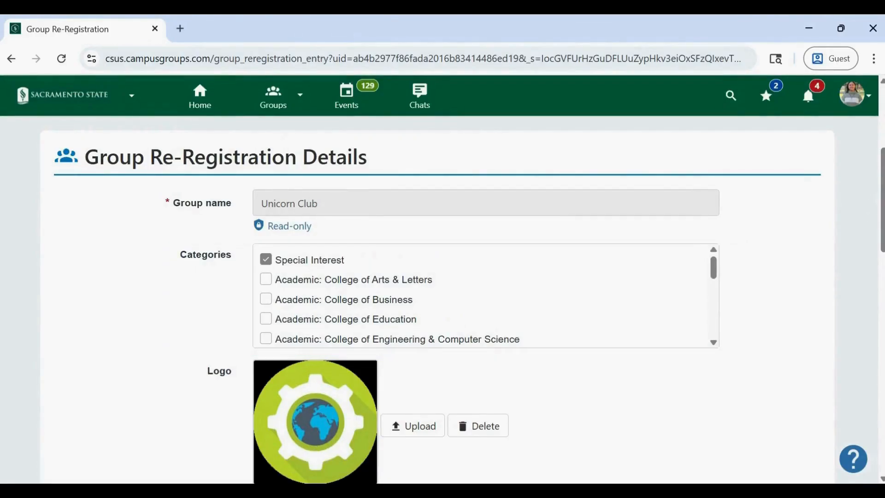
scroll(544, 385, "down", 5)
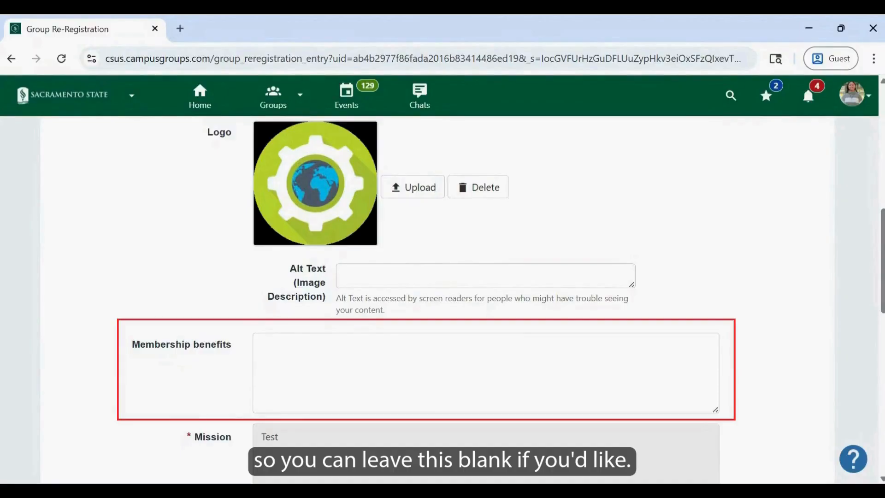
scroll(438, 299, "down", 6)
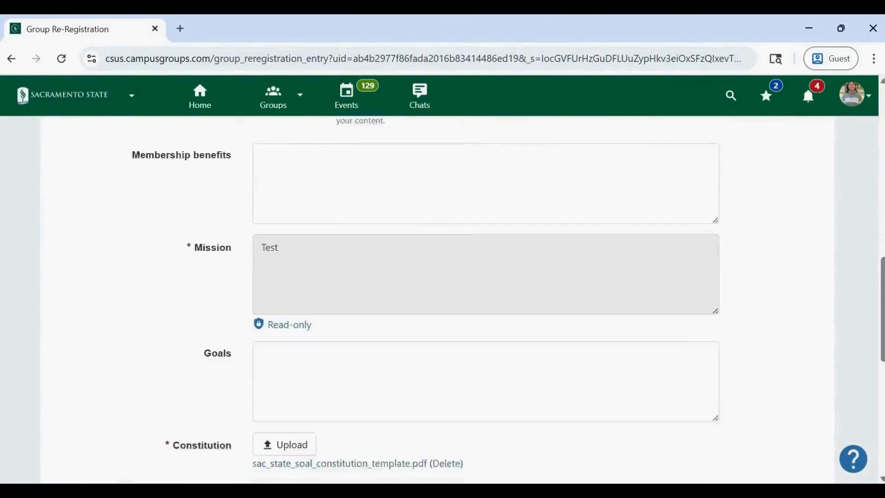
scroll(745, 285, "down", 1)
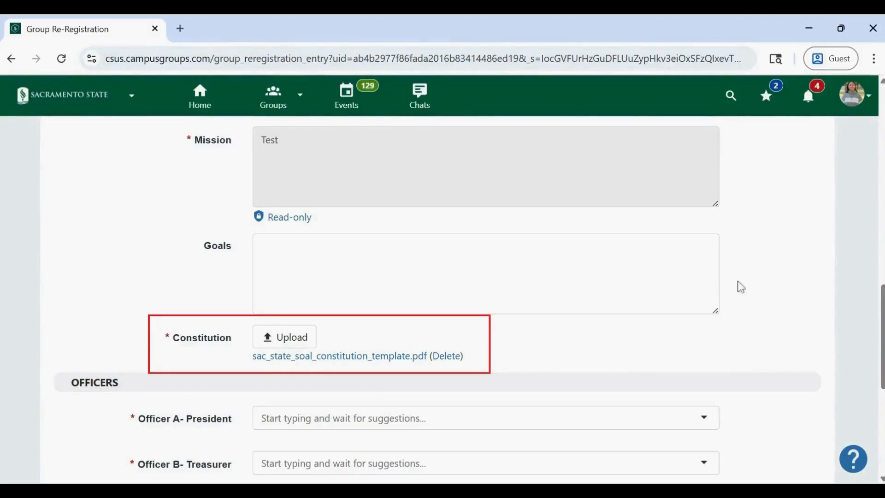
left_click(439, 358)
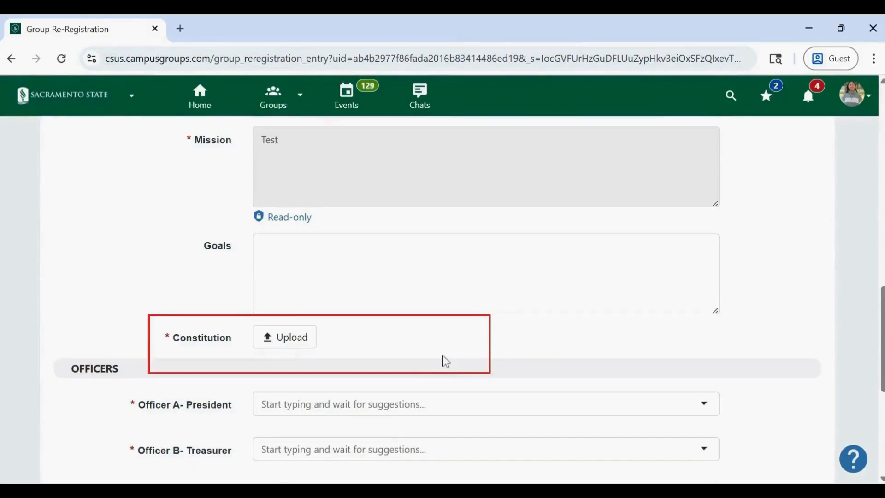
left_click(291, 343)
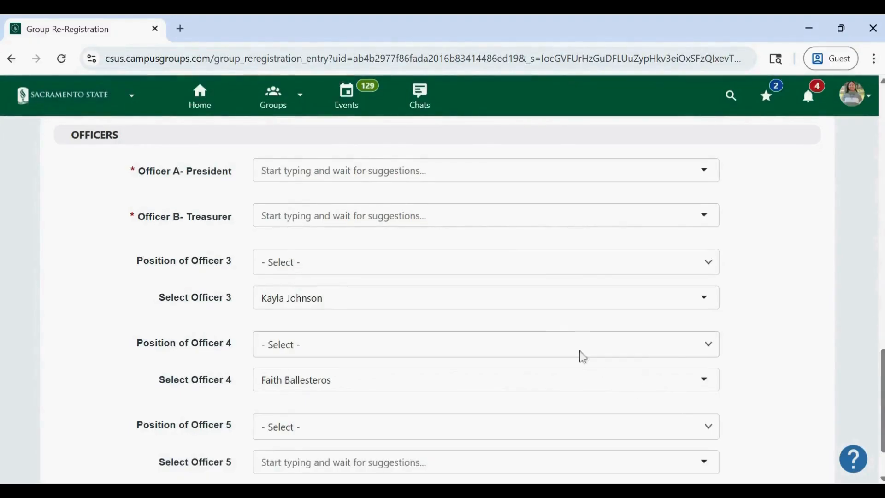
- Clear the people assigned as Officer 3 and Officer 4 in the Officers section
left_click(351, 301)
key("BackSpace")
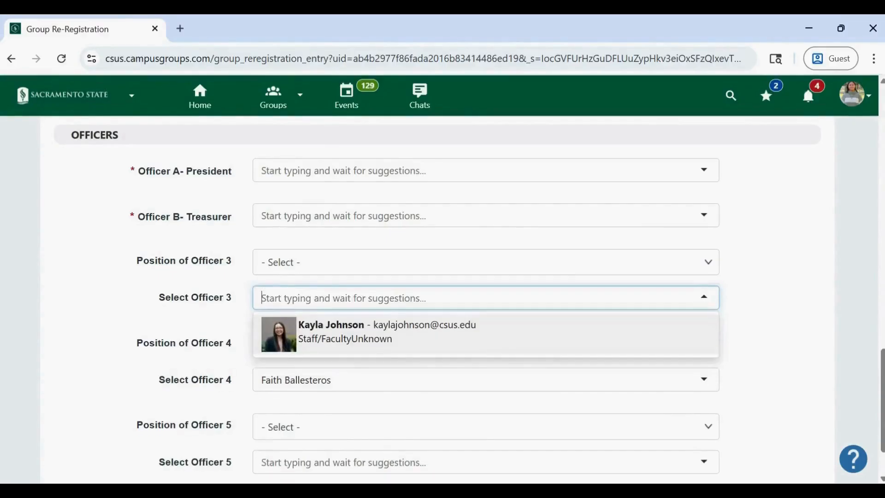
left_click(749, 297)
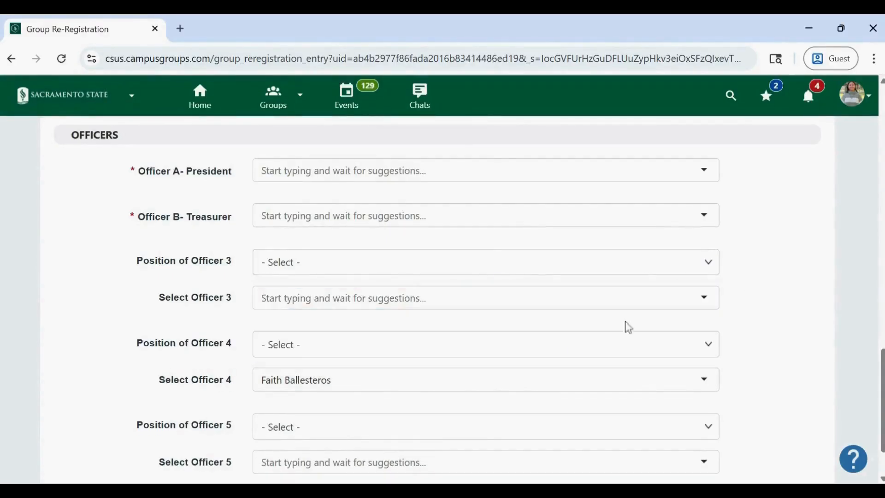
left_click(433, 381)
key("BackSpace")
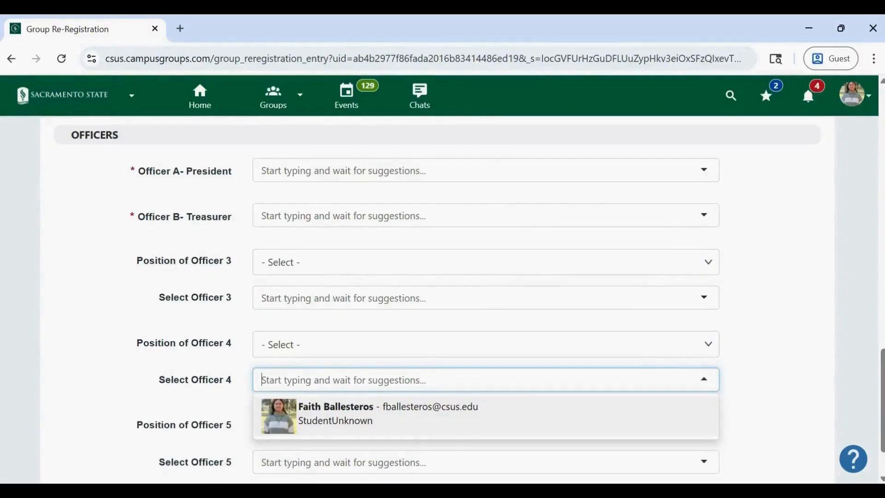
left_click(758, 193)
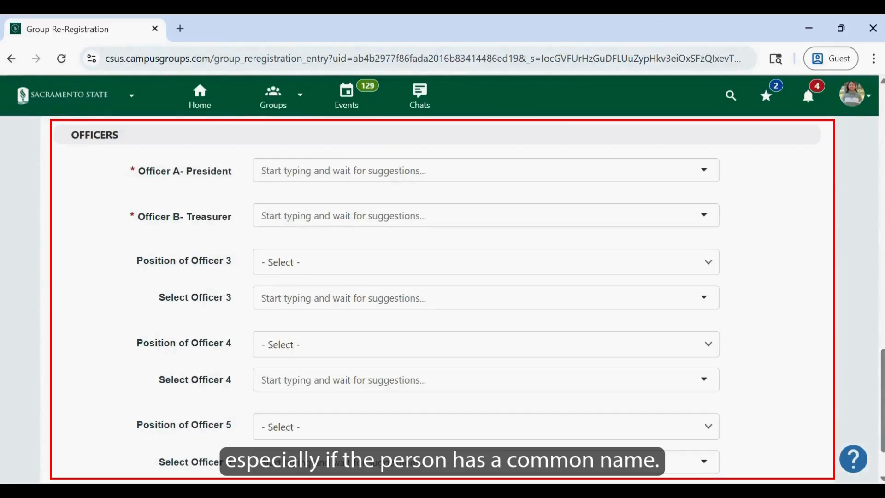
- Look up the president by full name and assign the matching student as Officer A
left_click(628, 179)
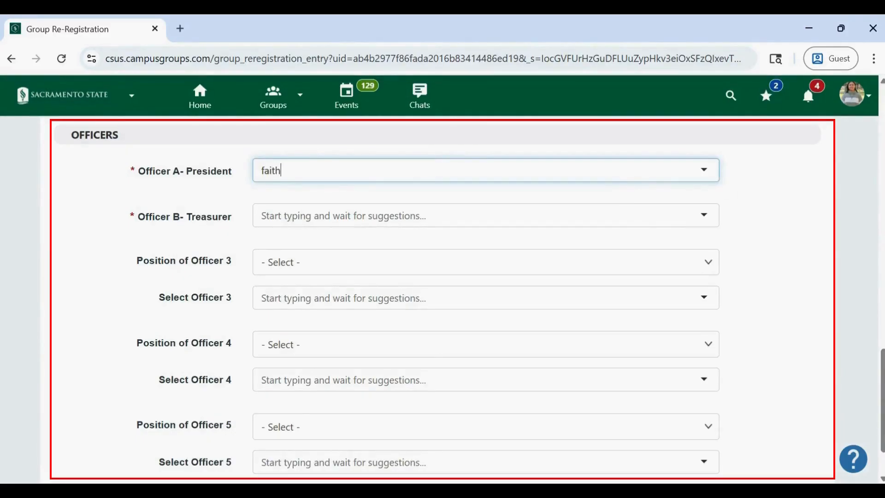
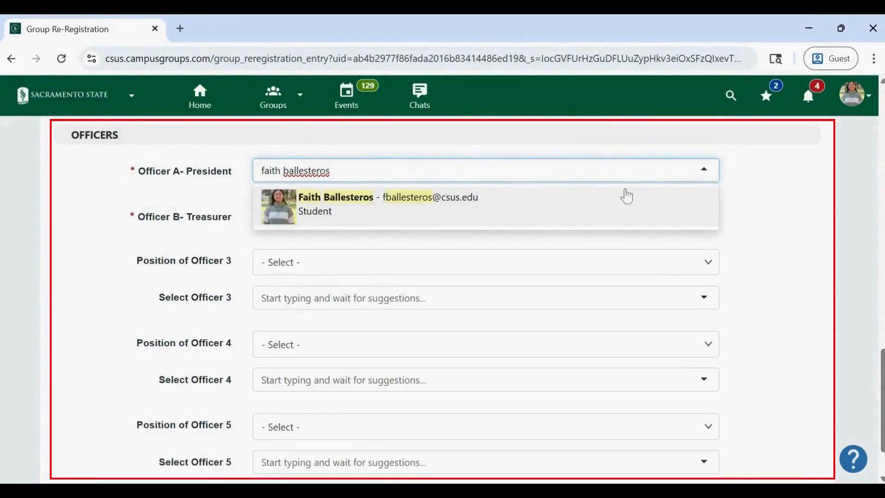
left_click(627, 215)
- Look up the treasurer by full name, assign the Staff/Faculty match as Officer B, and continue to the next form page
left_click(603, 219)
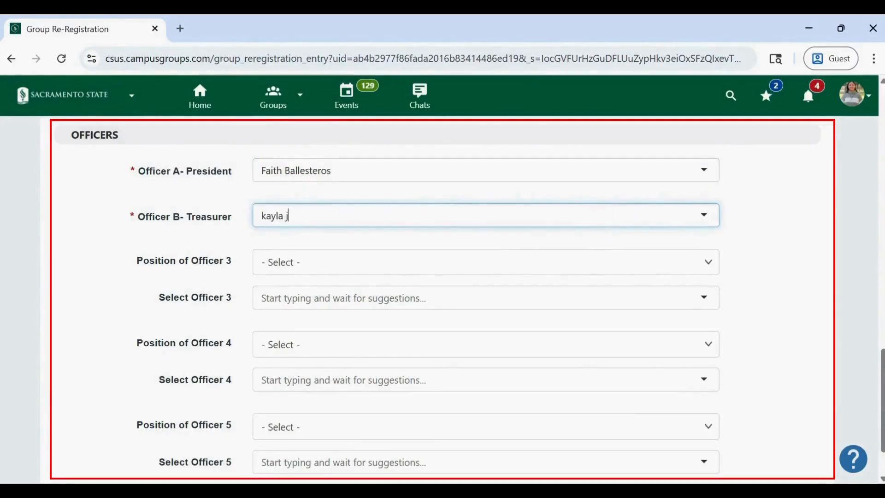
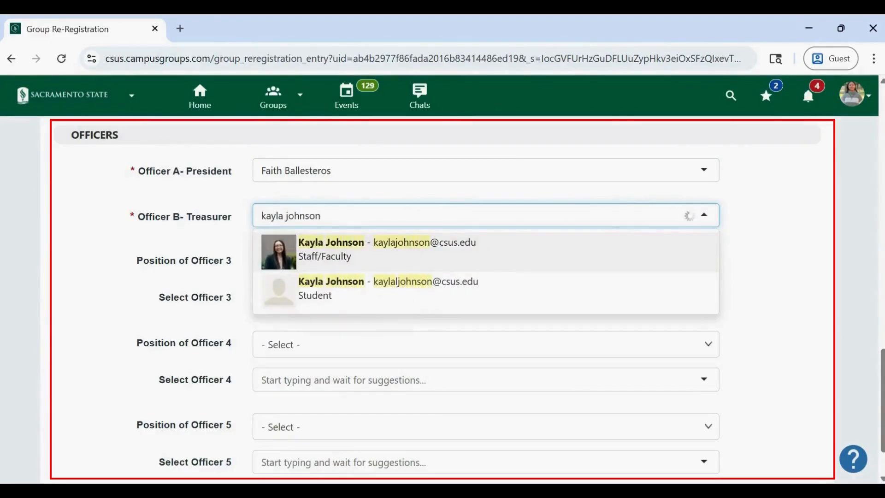
left_click(622, 253)
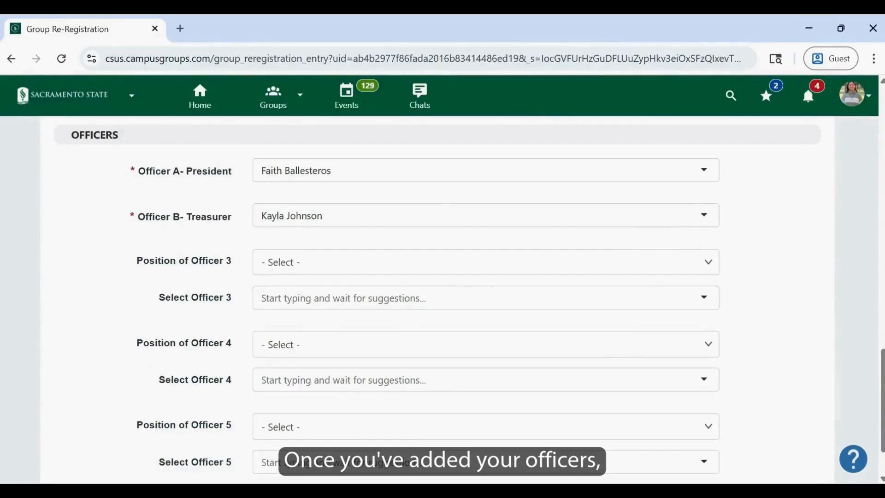
scroll(443, 299, "down", 2)
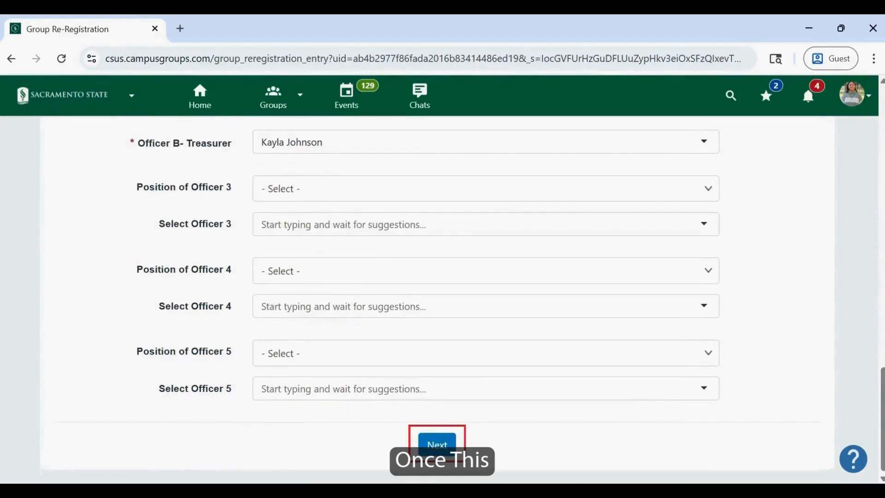
left_click(446, 441)
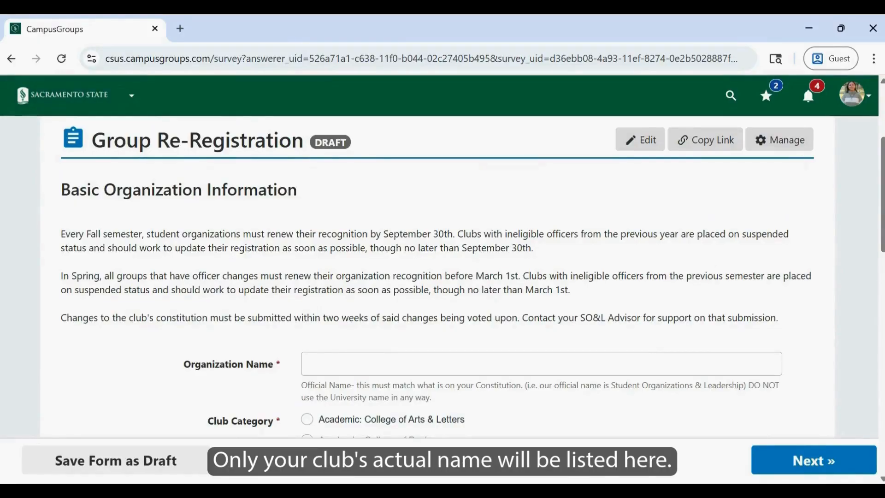
- Enter "Unicorn Club" as the organization name in the Basic Organization Information
left_click(310, 364)
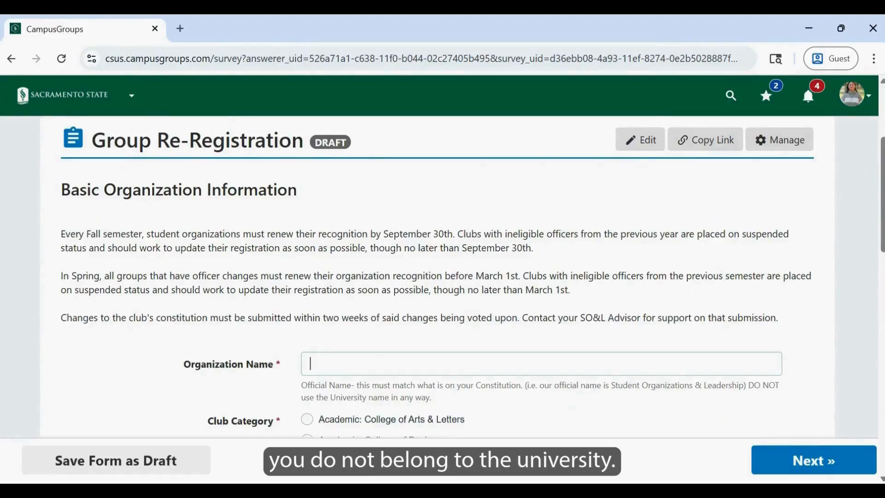
type("Unid")
type("ron")
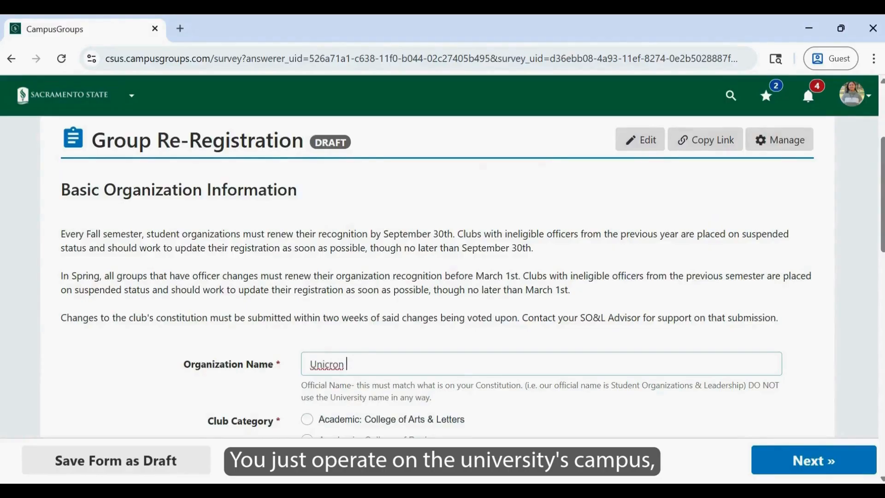
key("BackSpace")
key("BackSpace")
key("BackSpace")
key("BackSpace")
type("o")
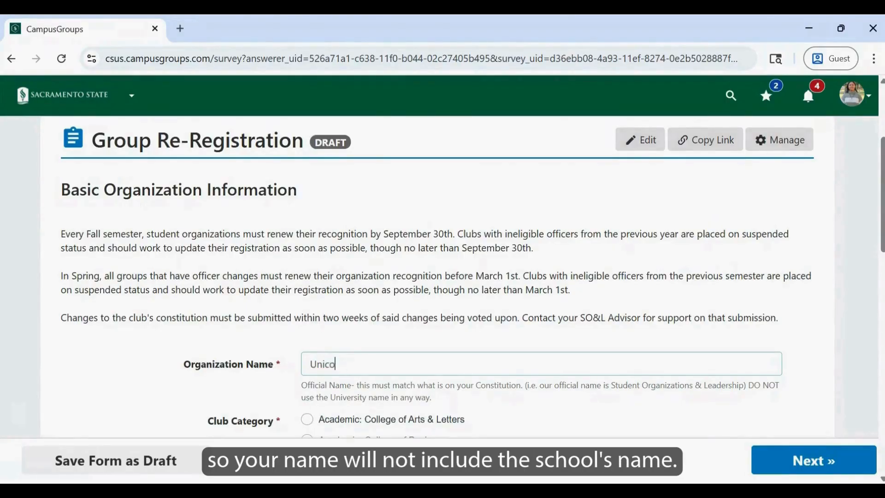
type("rn Club")
left_click(785, 349)
- Set the club category to Special Interest
scroll(786, 349, "down", 6)
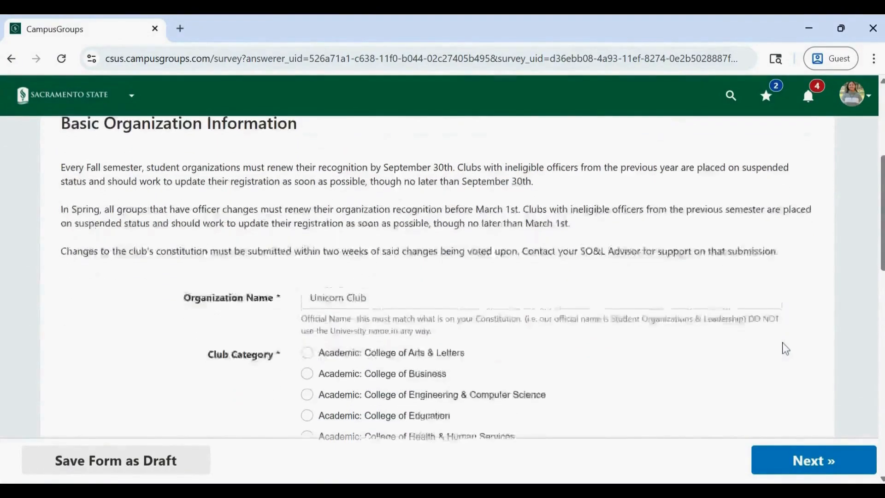
scroll(437, 277, "down", 1)
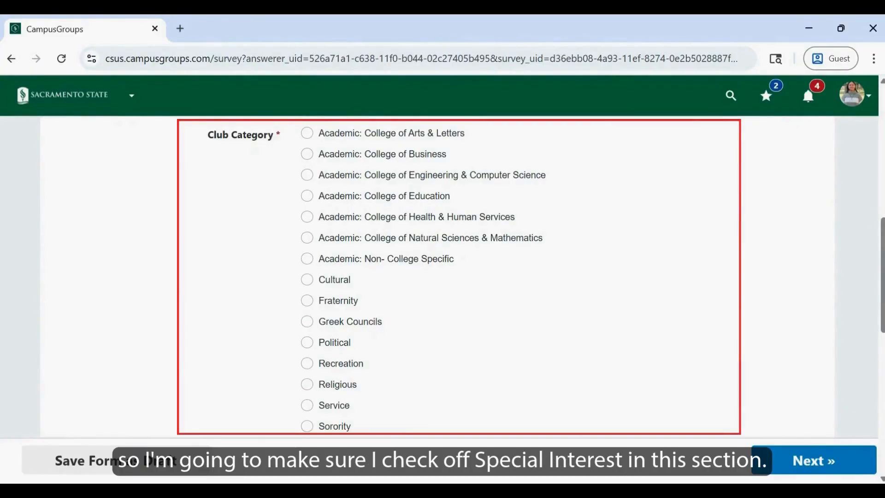
scroll(516, 322, "down", 3)
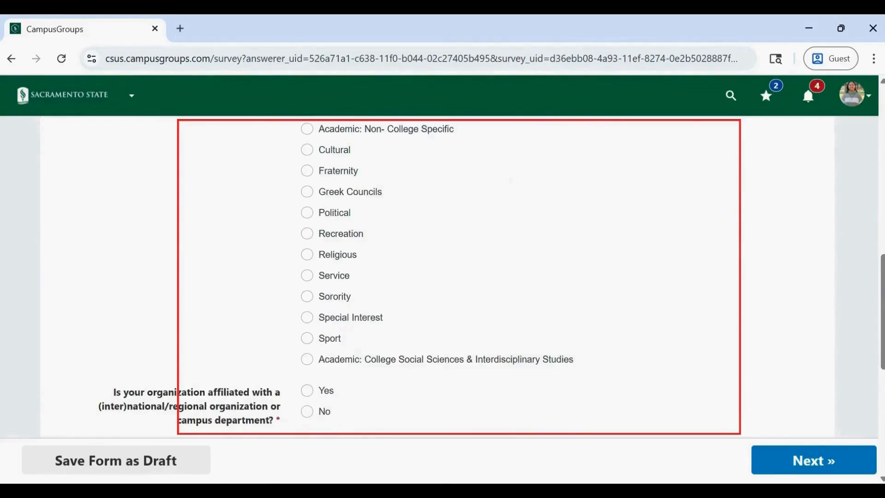
left_click(307, 318)
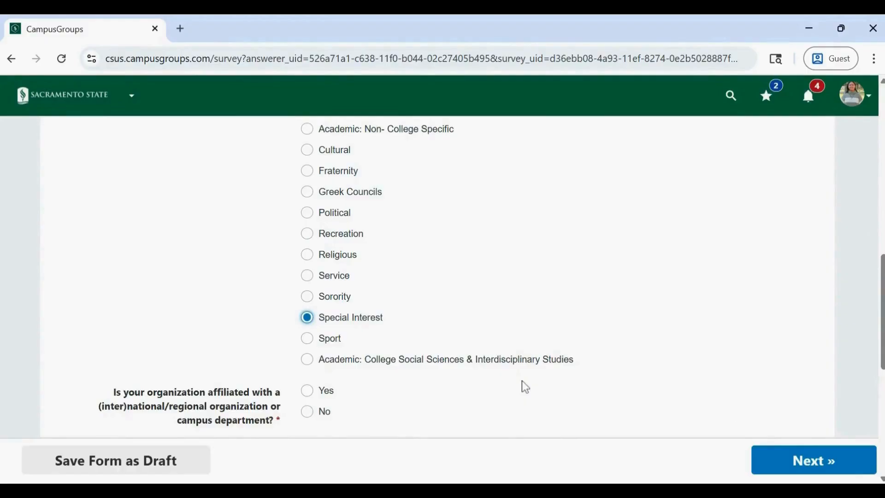
- Answer Yes to whether the organization is affiliated with an (inter)national/regional organization or campus department
scroll(524, 385, "down", 5)
scroll(521, 380, "down", 1)
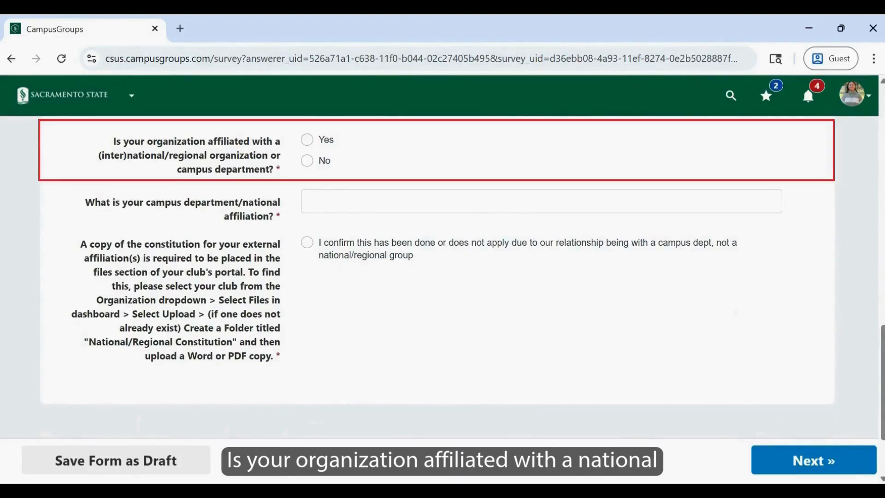
left_click(314, 147)
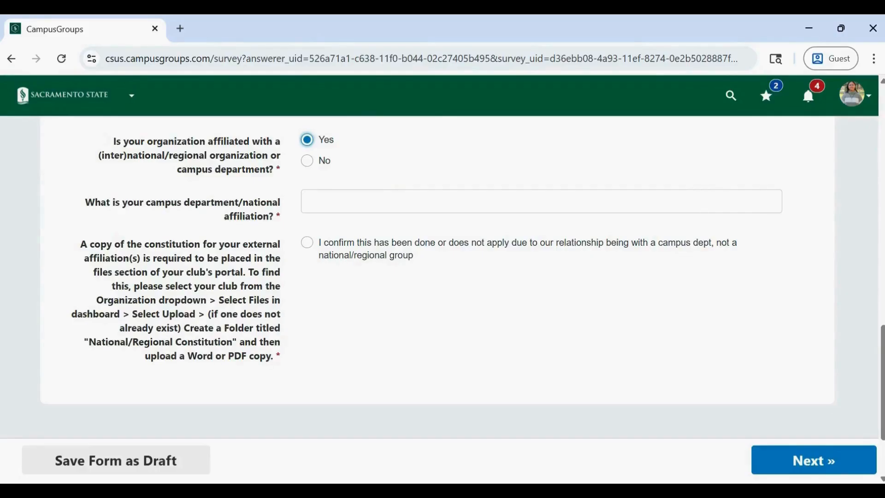
- Enter "Test" as the campus department/national affiliation and confirm the external constitution requirement
left_click(389, 197)
type("Test")
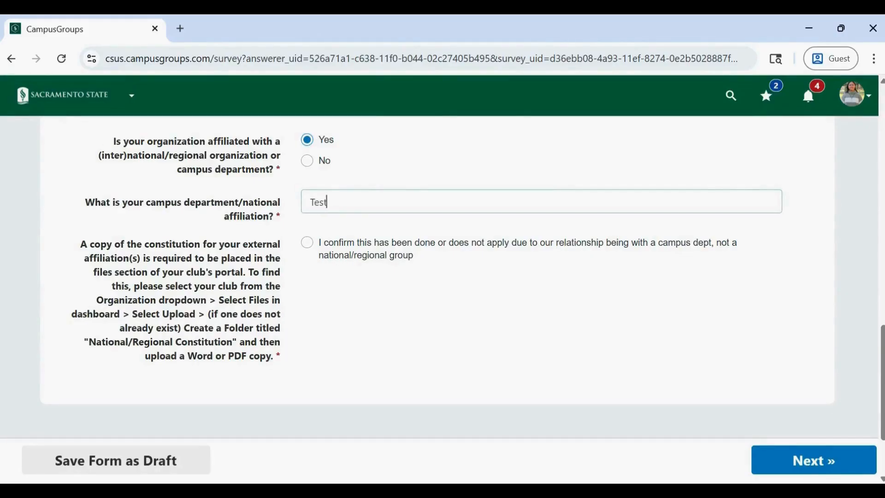
left_click(420, 300)
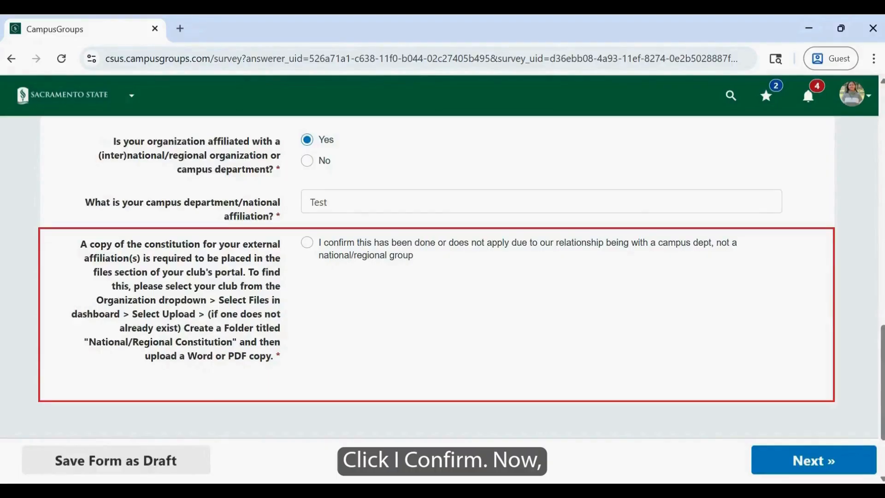
left_click(307, 243)
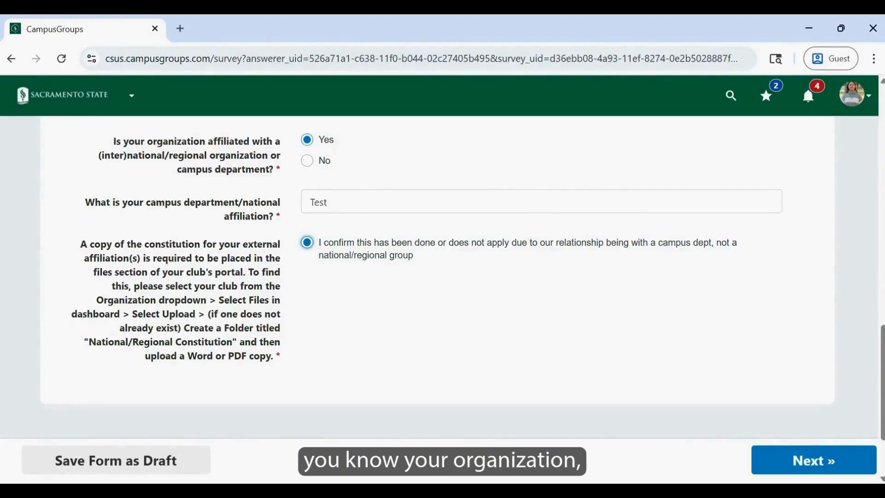
key("alt")
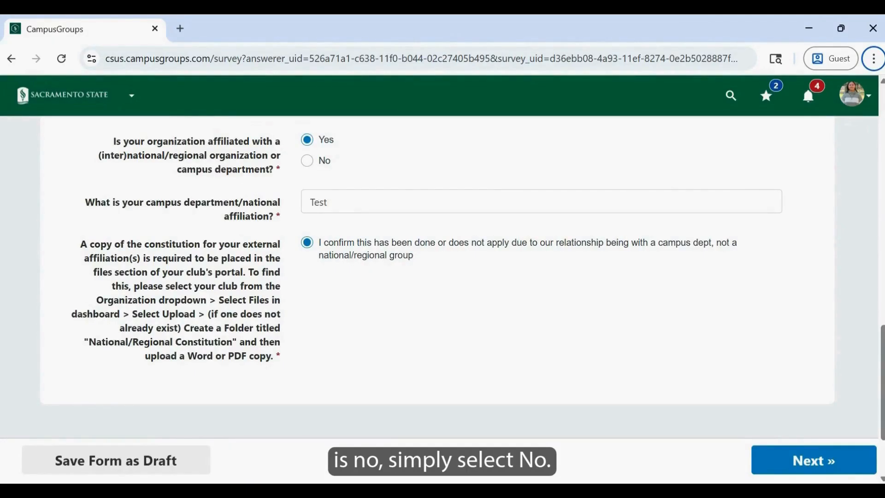
- Change the answer on (inter)national/regional organization or campus department affiliation to No
left_click(307, 163)
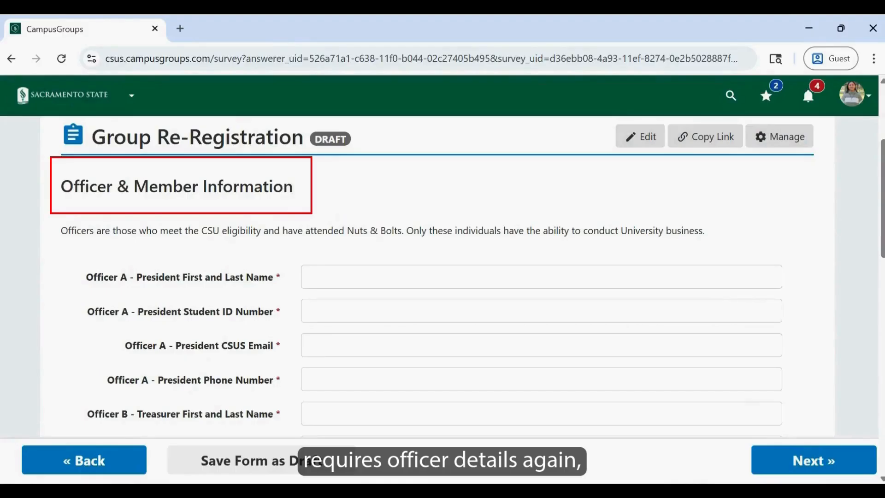
- Fill in Officer A's details with the president's full name, student ID number, CSUS email and phone number
left_click(323, 277)
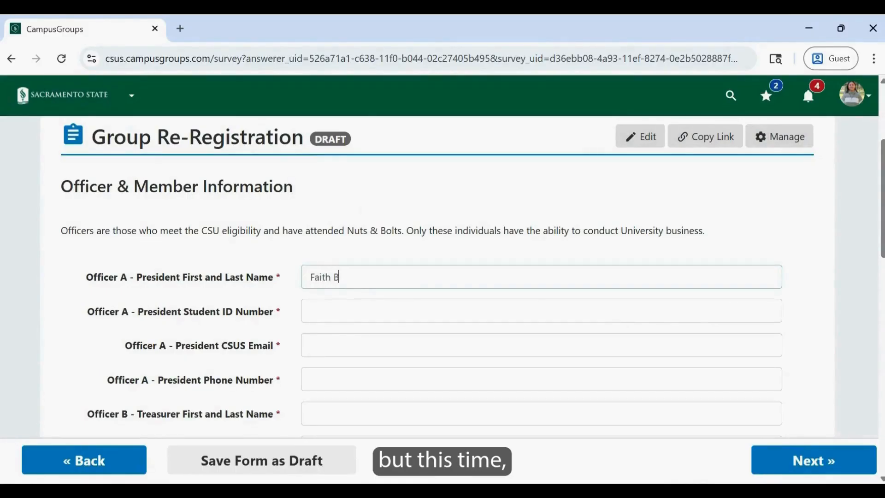
key("Tab")
type("000000000")
key("Tab")
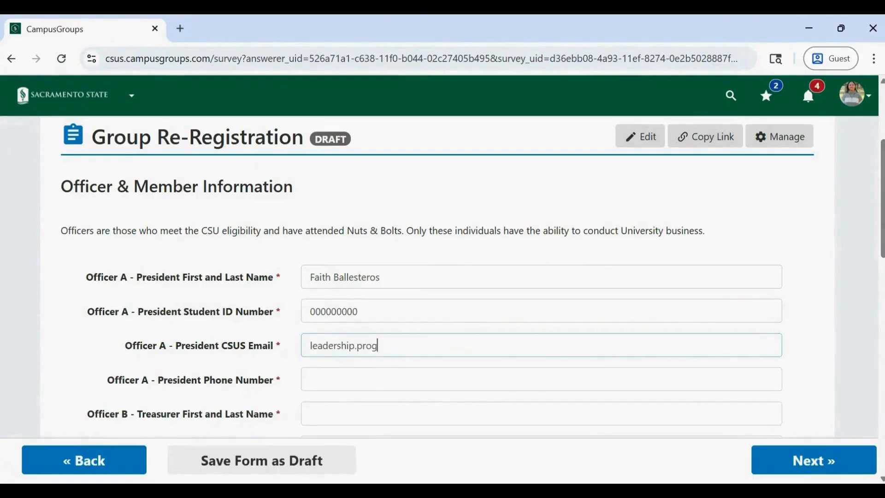
left_click(711, 369)
type("0000000000")
key("Tab")
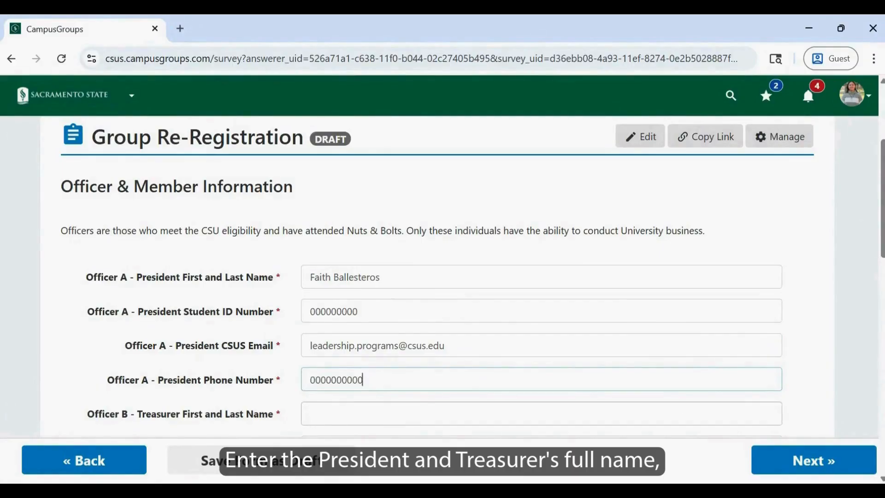
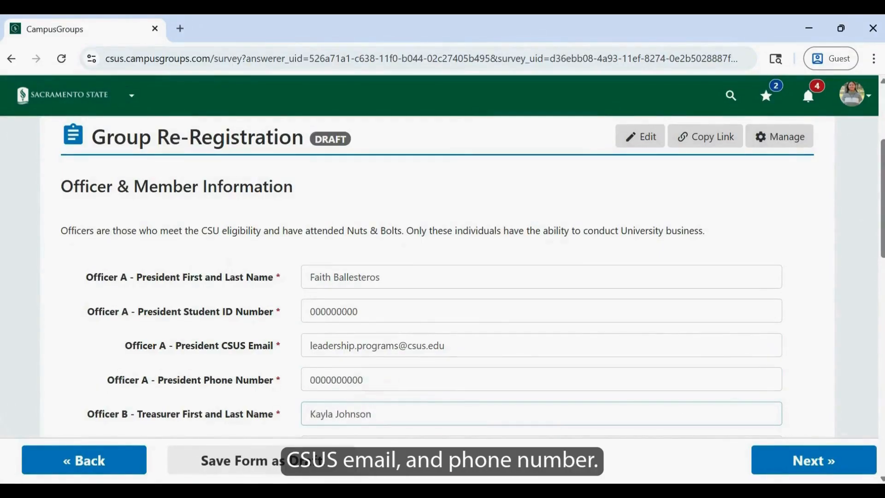
- Fill in Officer B's details with the treasurer's full name, student ID number, CSUS email and phone number
scroll(666, 385, "down", 4)
left_click(552, 231)
type("000000000")
key("Tab")
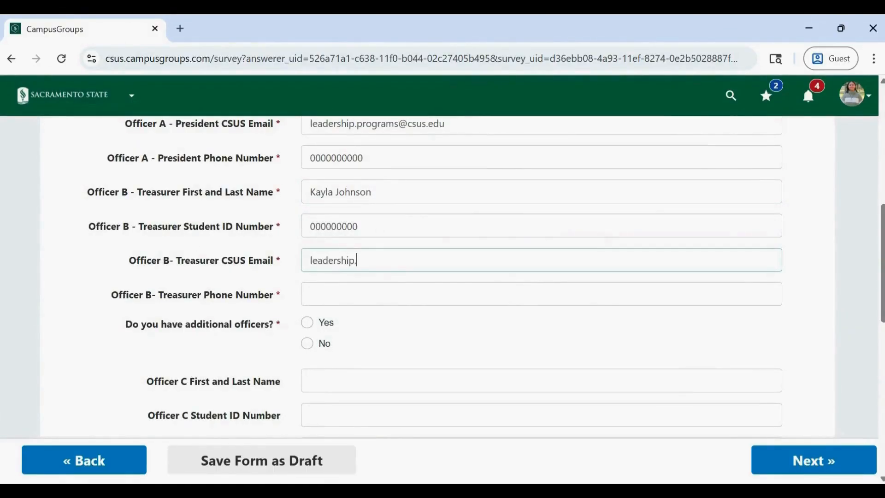
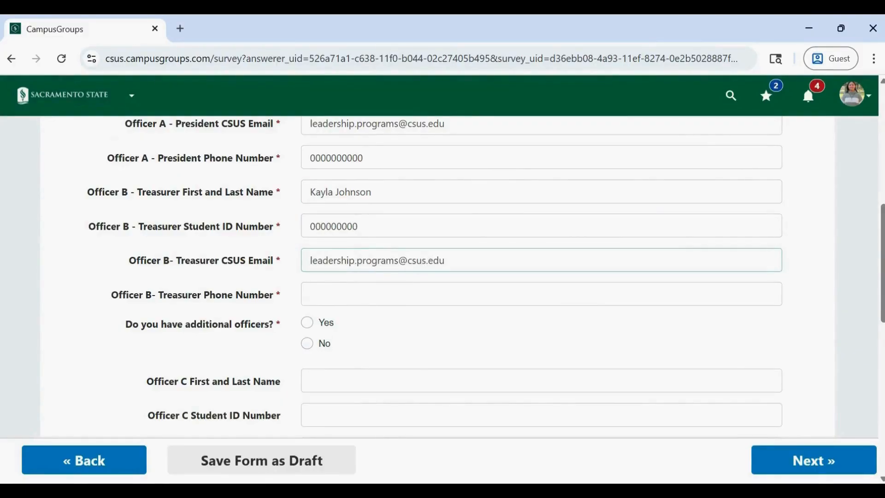
left_click(580, 289)
type("0000000000")
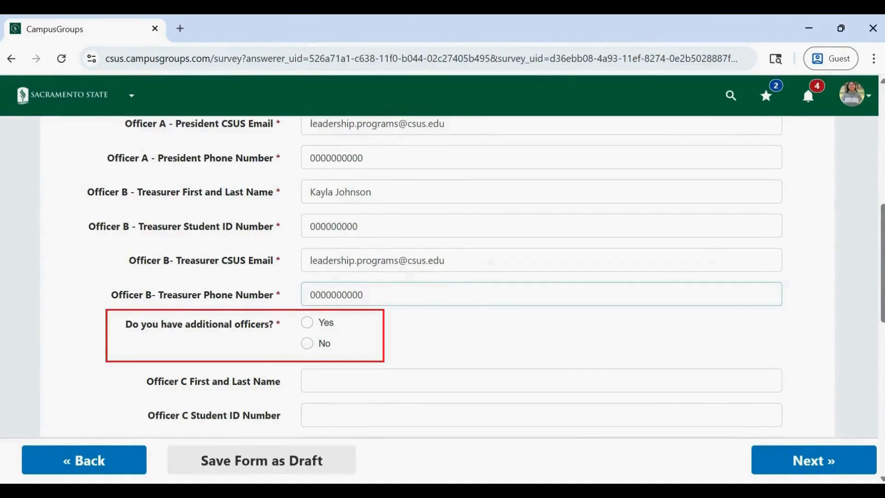
- Answer Yes to having additional officers and look through the optional officer fields
scroll(321, 231, "down", 2)
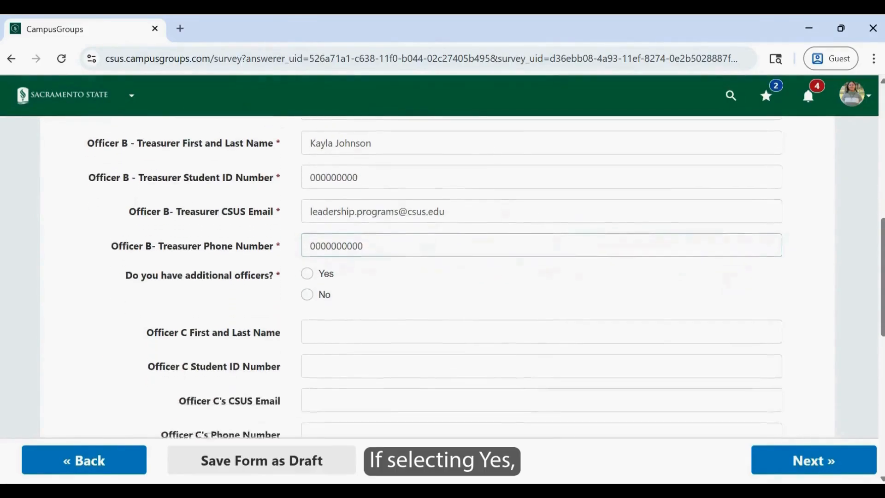
left_click(308, 218)
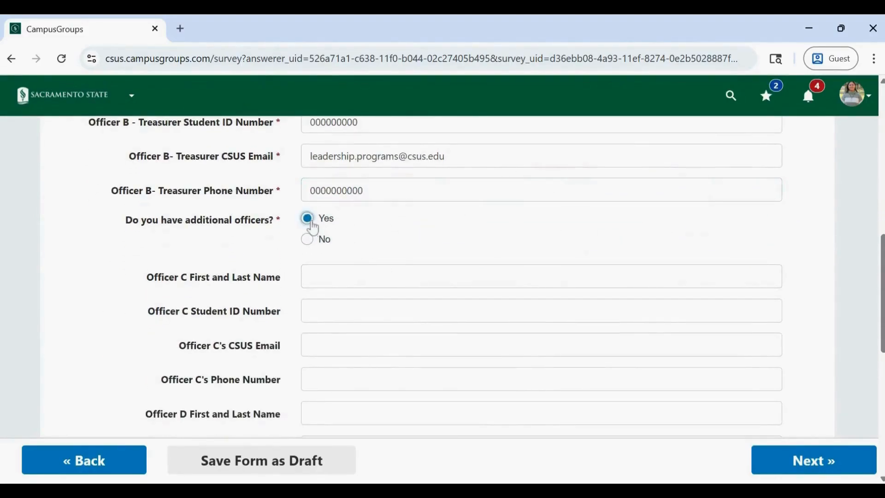
scroll(410, 247, "down", 1)
scroll(410, 247, "down", 1)
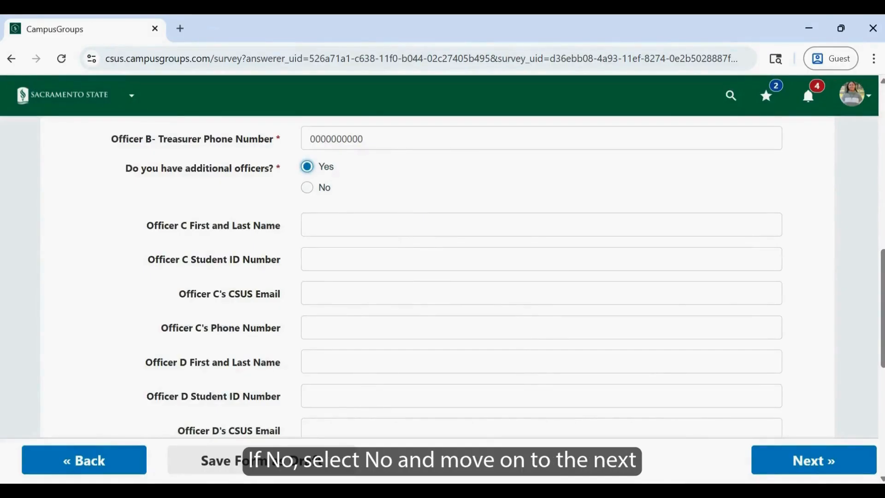
- Set the answer about having additional officers to No
left_click(308, 189)
left_click(308, 188)
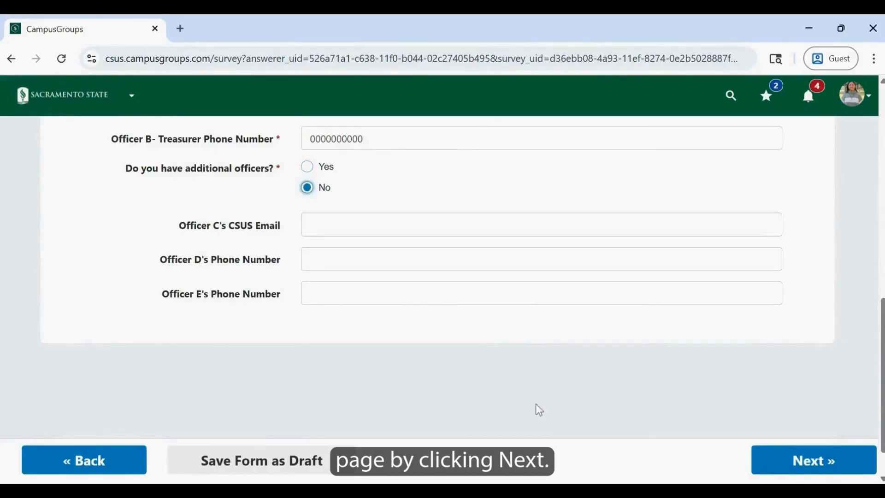
- Expand and review the Group Details section, and continue to the Additional Information page
scroll(537, 422, "up", 7)
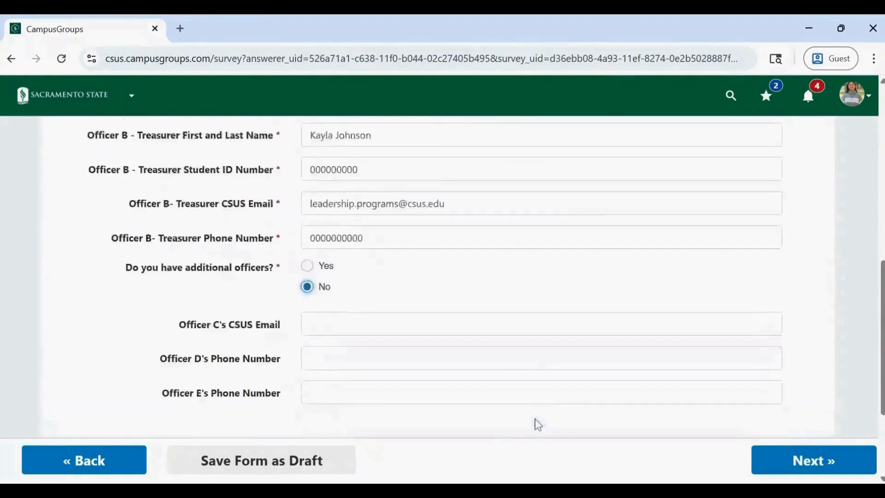
scroll(538, 424, "up", 5)
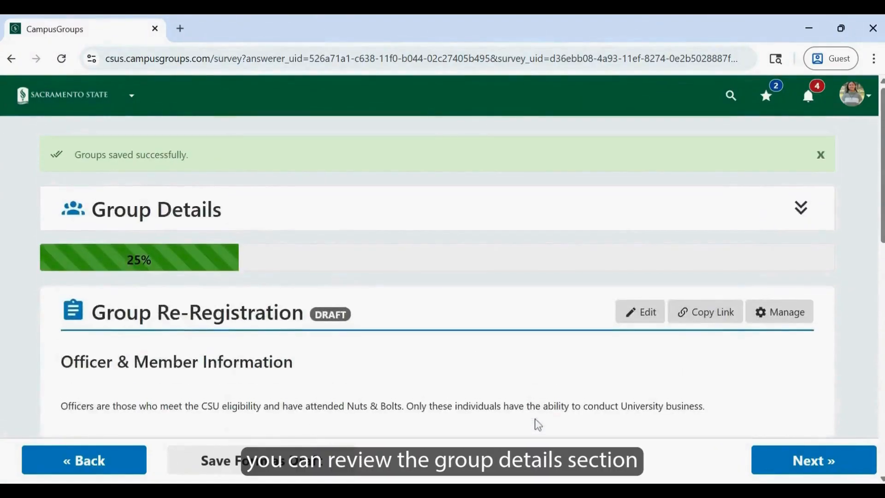
left_click(797, 229)
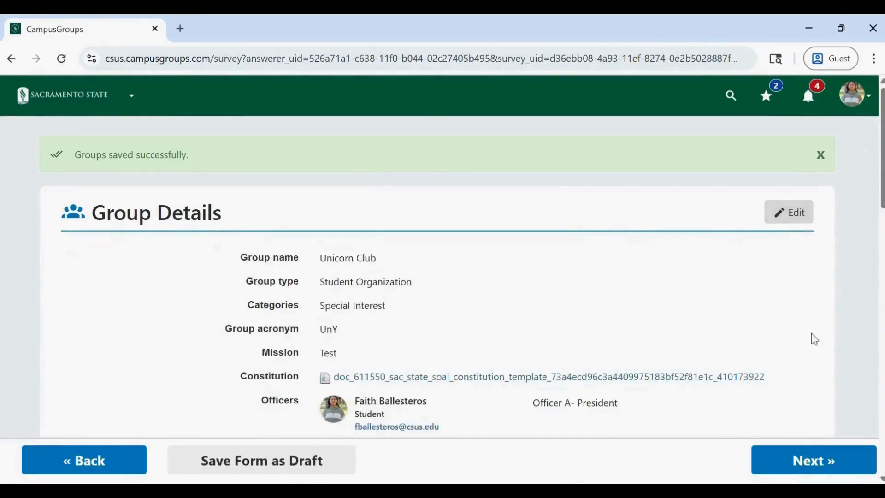
scroll(814, 338, "down", 5)
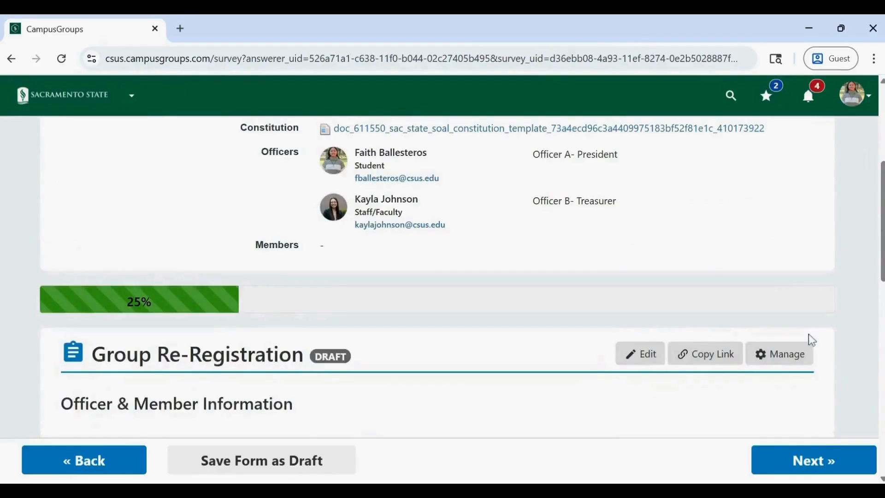
left_click(850, 466)
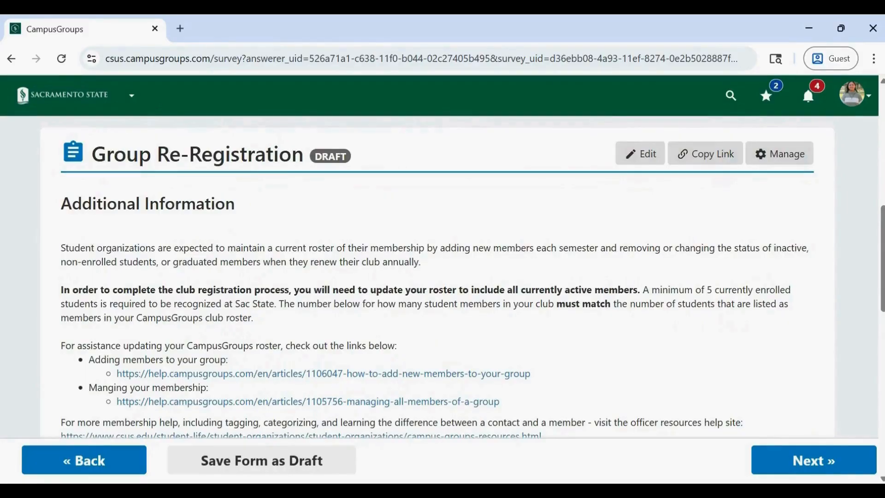
- Certify that the club roster is updated and enter 10 student members and 0 non-student members
scroll(442, 276, "down", 7)
scroll(442, 276, "down", 1)
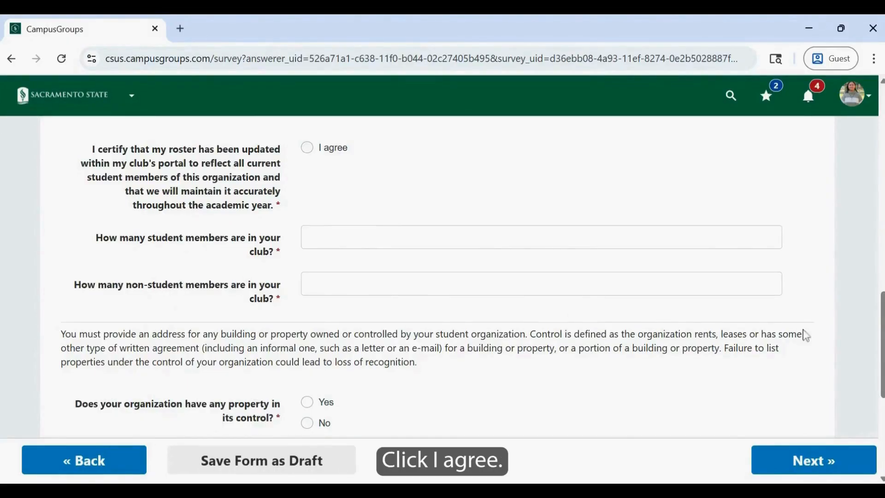
left_click(309, 153)
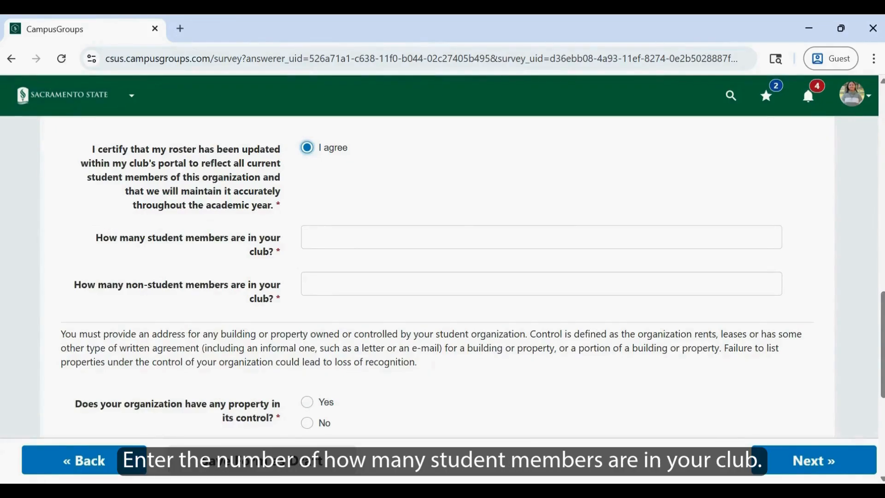
left_click(408, 234)
type("10")
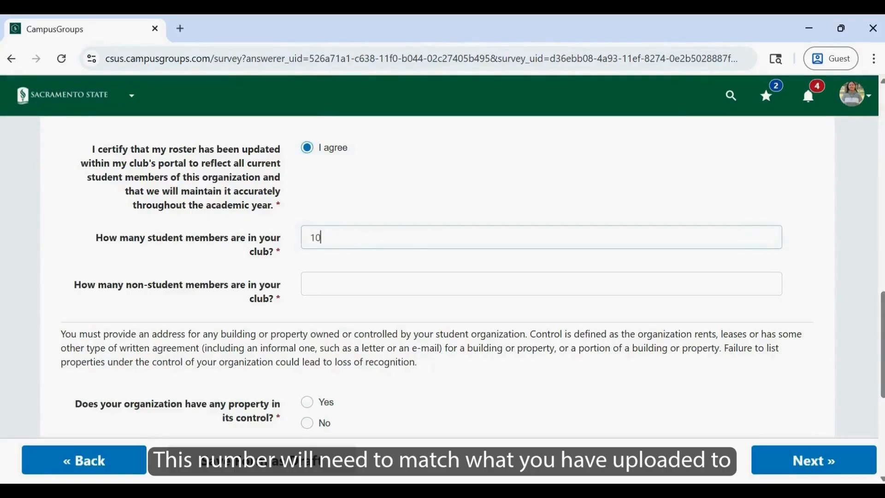
left_click(407, 212)
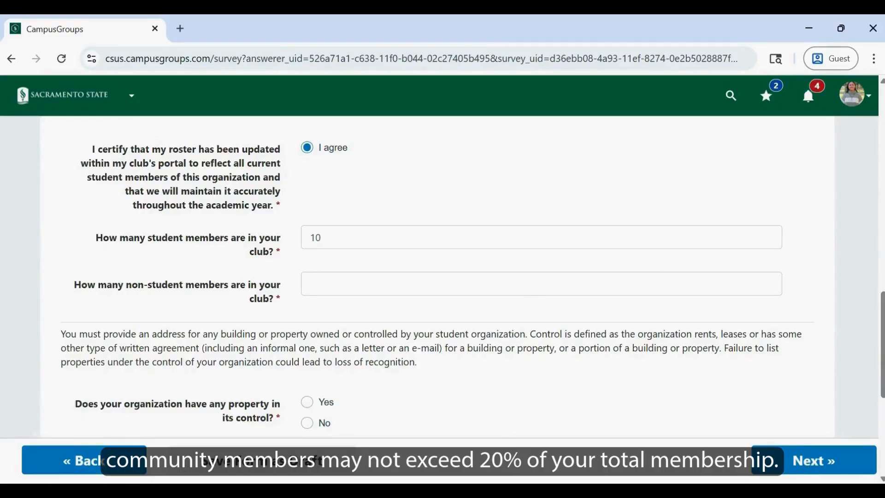
left_click(310, 283)
type("0")
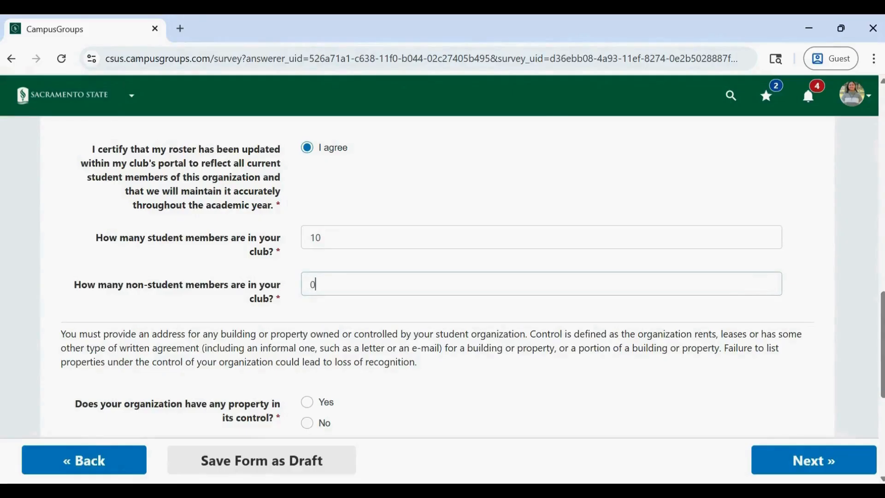
- Answer Yes to the organization having property in its control and Yes to the property being a storage unit
scroll(439, 309, "down", 3)
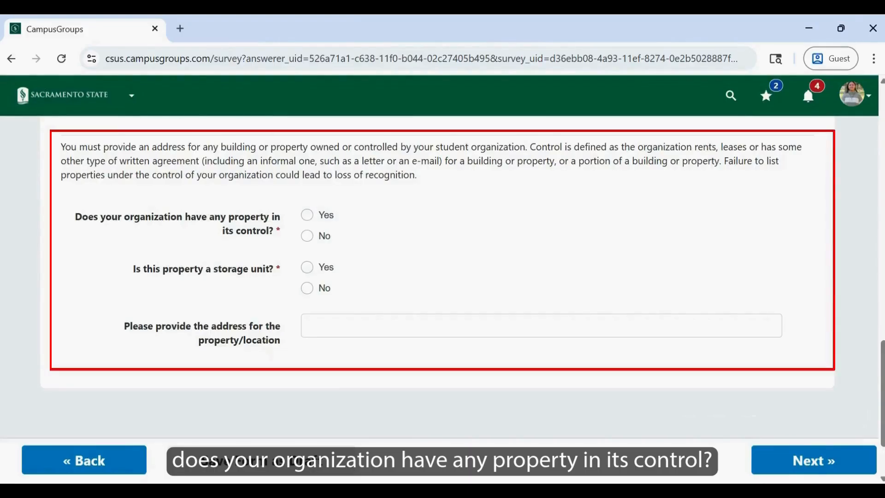
left_click(328, 218)
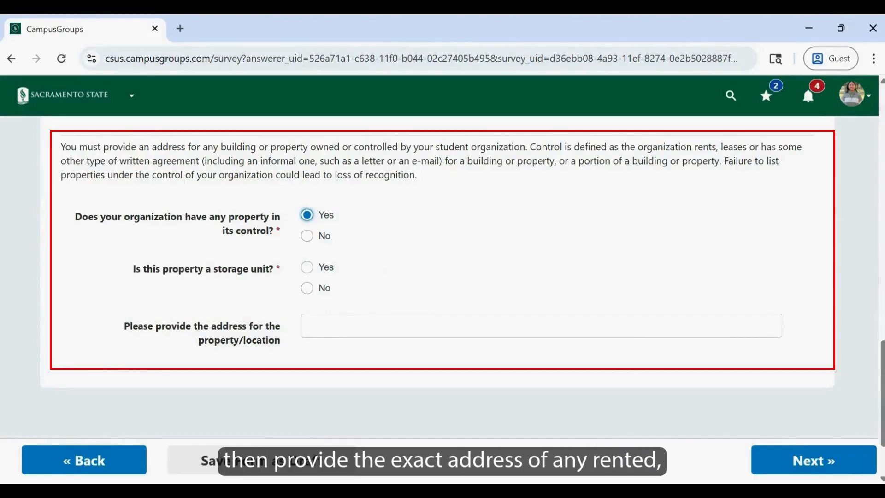
left_click(307, 290)
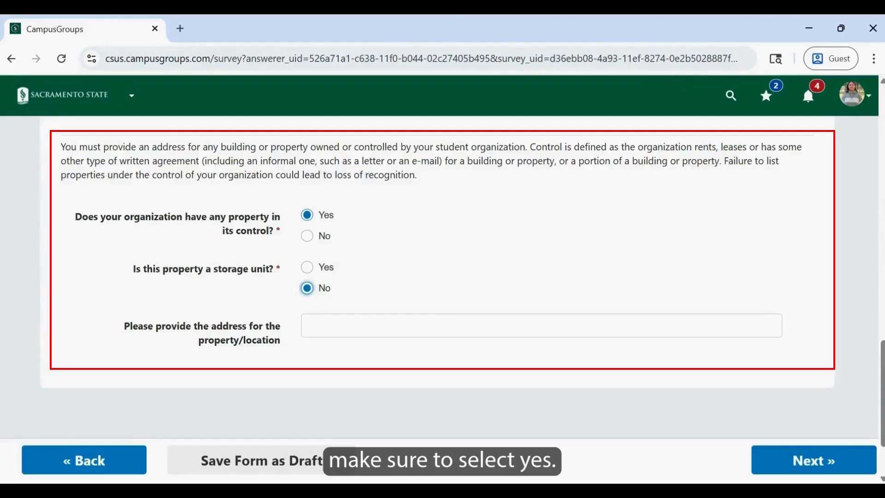
left_click(307, 267)
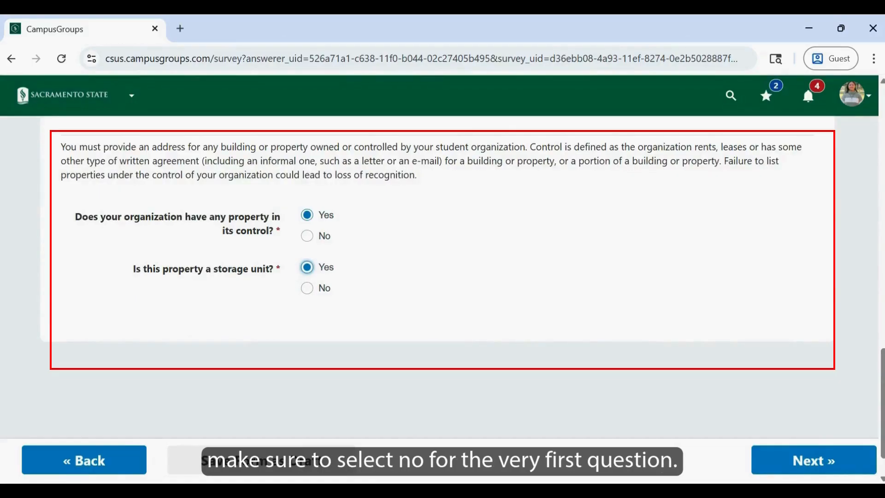
- Set the answer about property in the organization's control to No and continue to the Faculty/Staff Advisor page
left_click(325, 236)
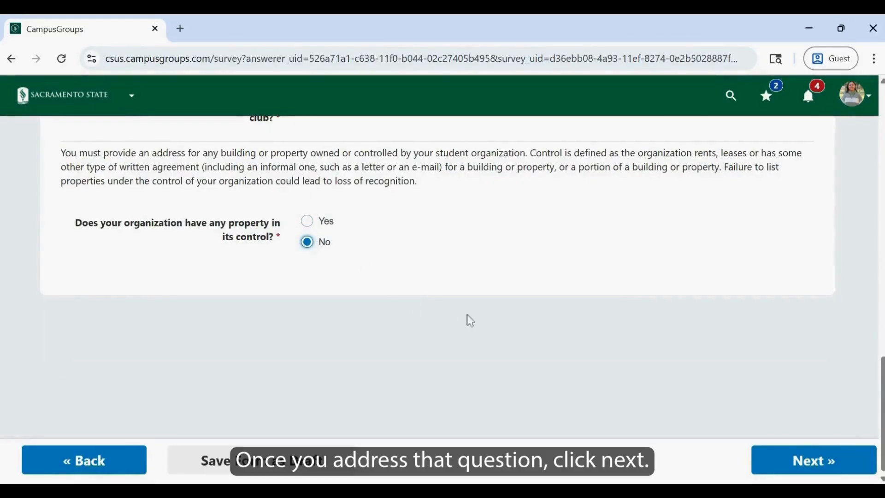
left_click(858, 458)
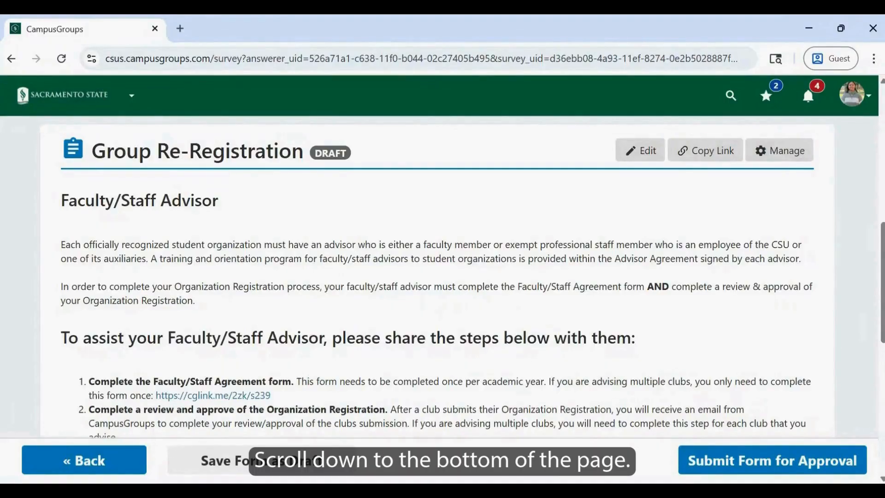
- Look up the faculty/staff advisor by full name and select the matching Staff/Faculty person
scroll(442, 277, "down", 8)
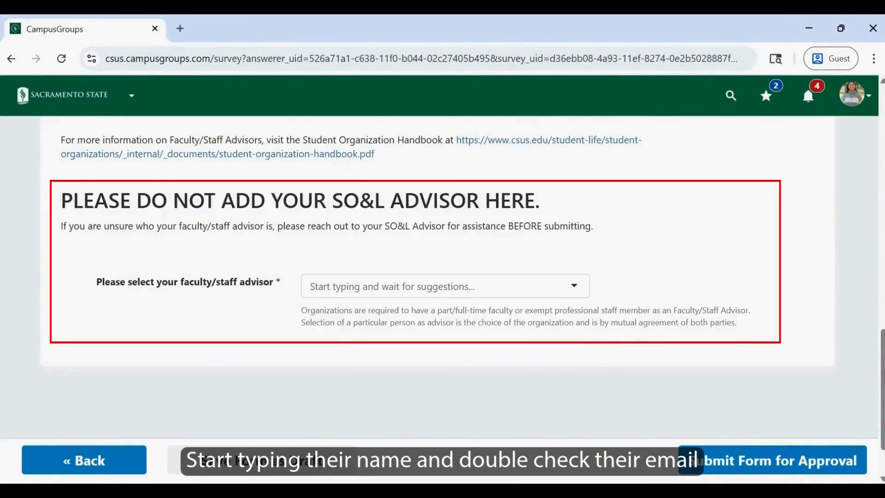
left_click(512, 291)
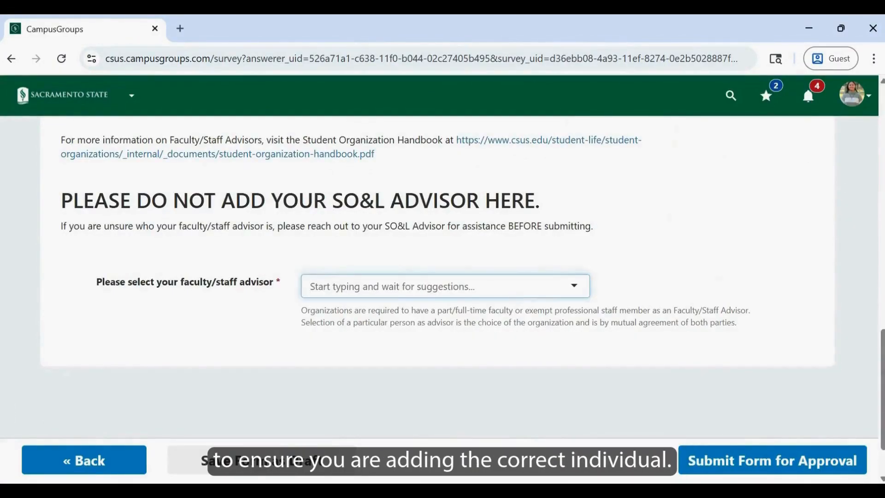
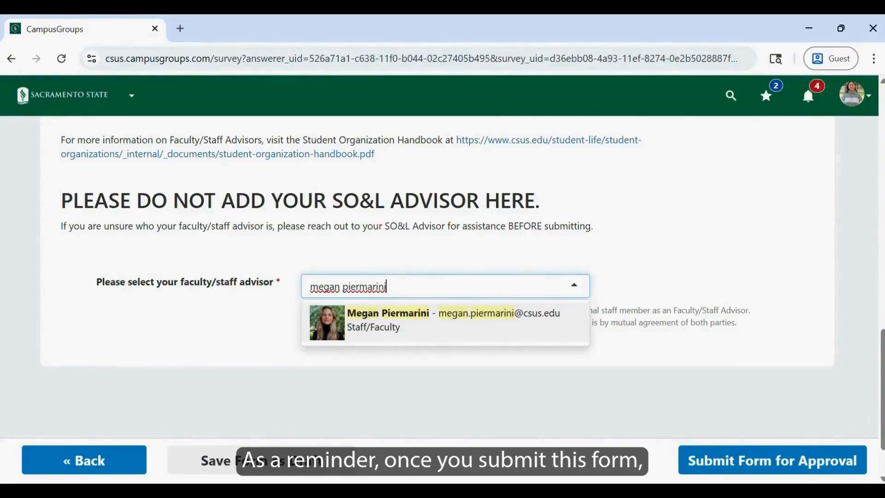
left_click(530, 326)
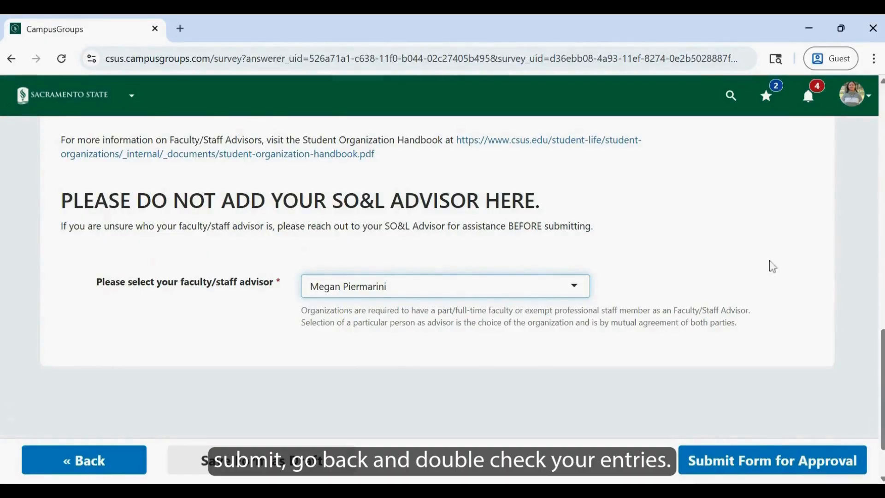
- Review the club name, officer details and constitution in the Group Details section of the form
scroll(779, 290, "up", 15)
scroll(778, 316, "up", 3)
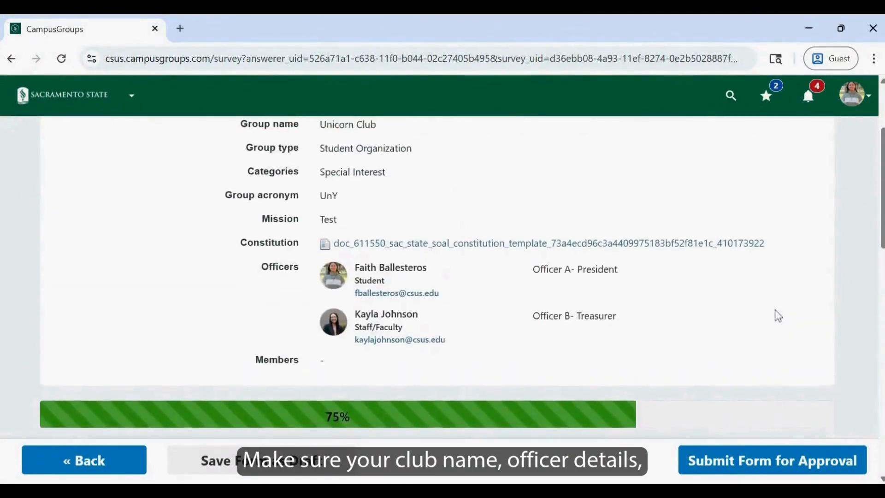
scroll(442, 272, "down", 10)
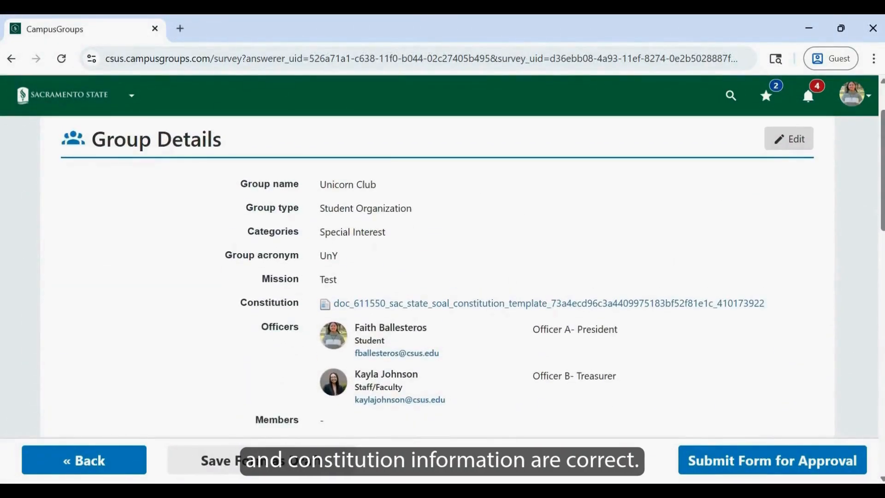
scroll(443, 277, "down", 5)
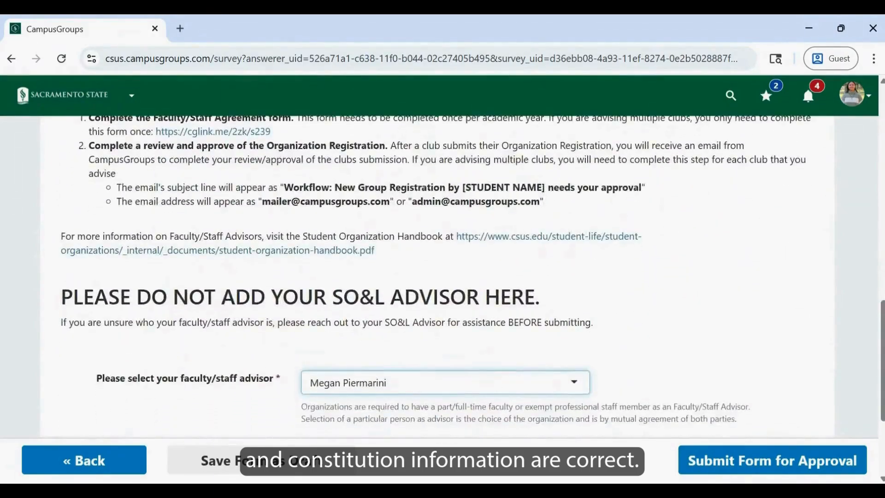